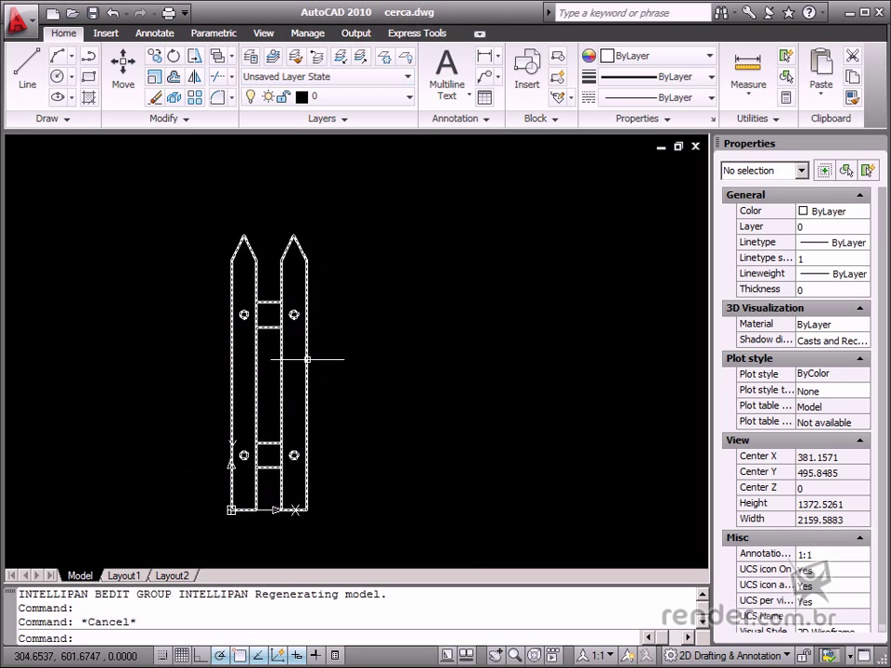
Open the cerca fence block in the Block Editor
double_click(307, 362)
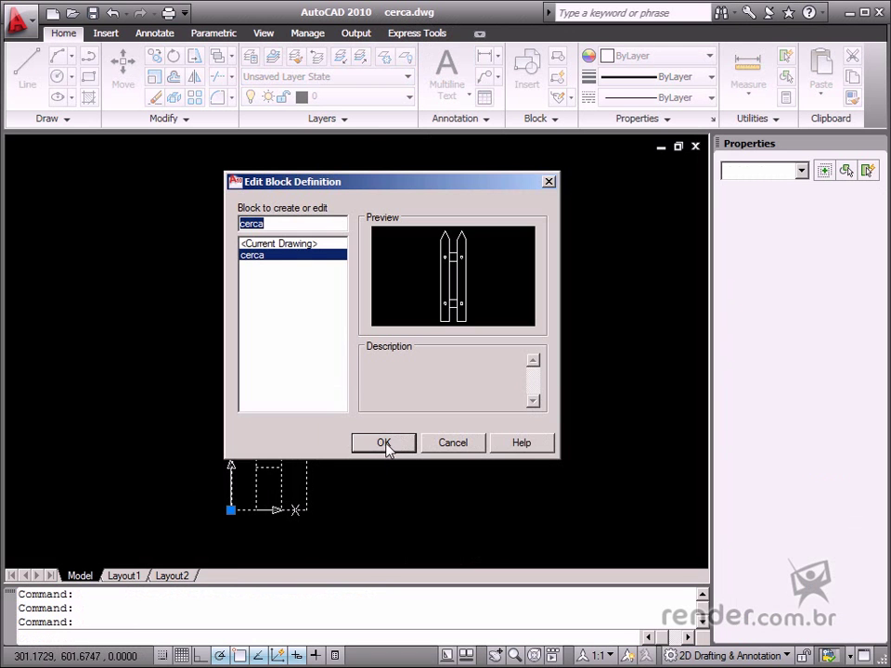
left_click(384, 443)
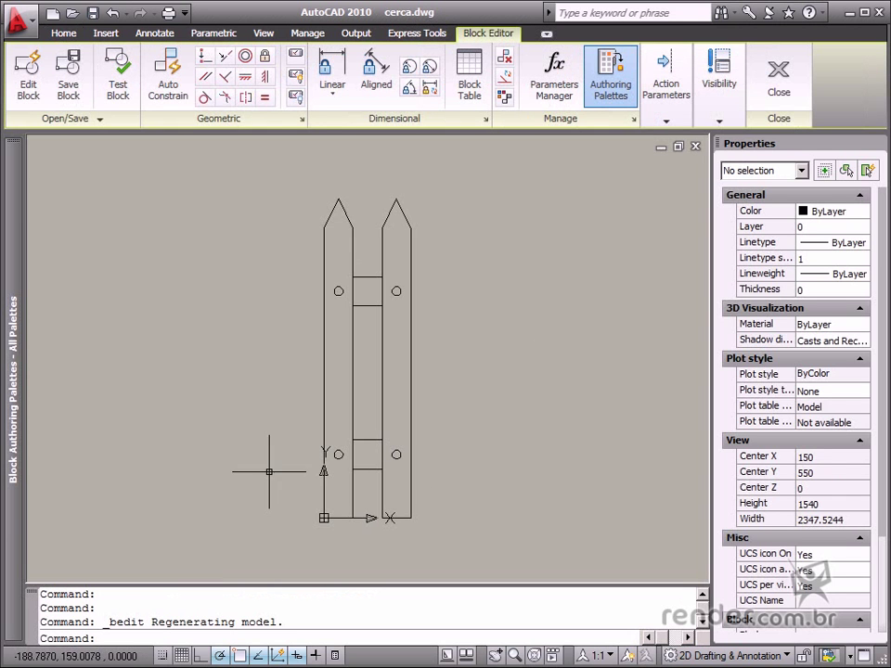
middle_click_drag(462, 390, 251, 394)
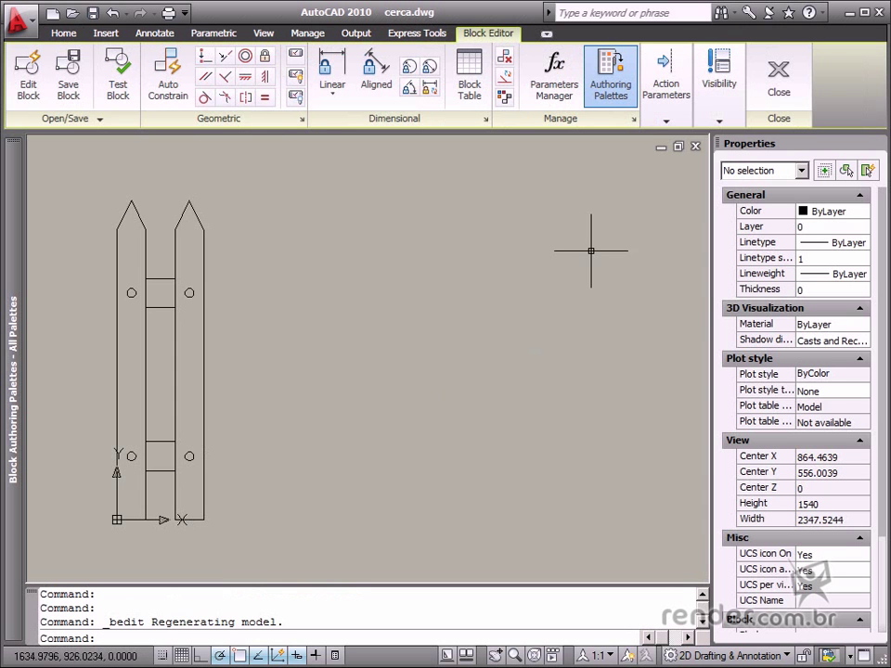
Add a one-grip linear Distance1 parameter spanning the base of the two pickets
left_click(666, 123)
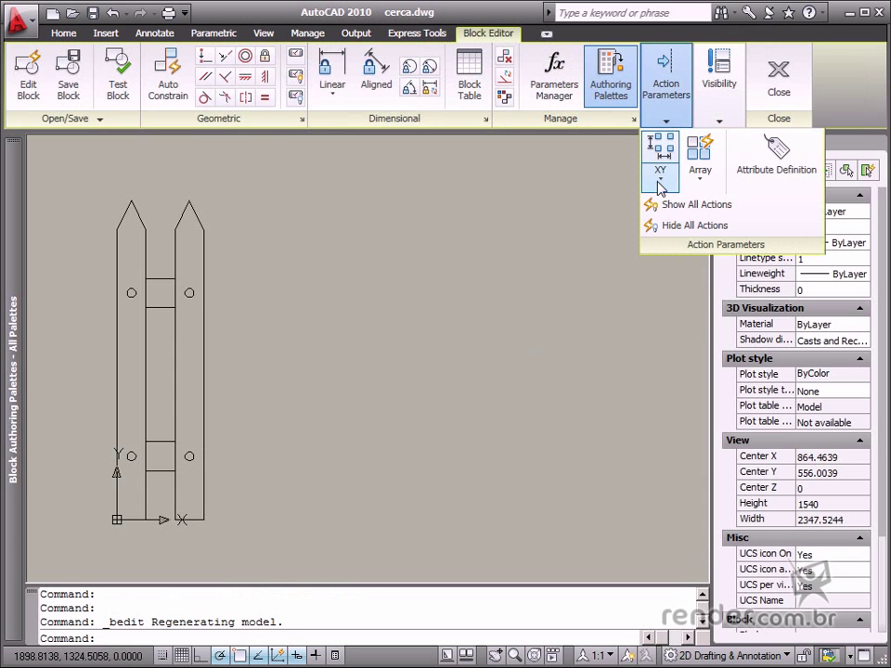
left_click(660, 178)
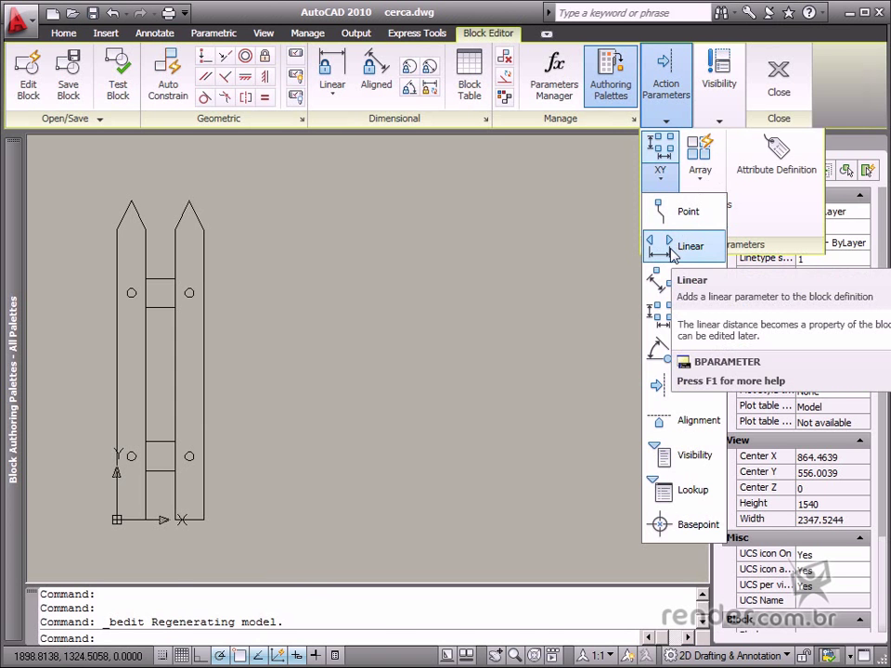
left_click(683, 251)
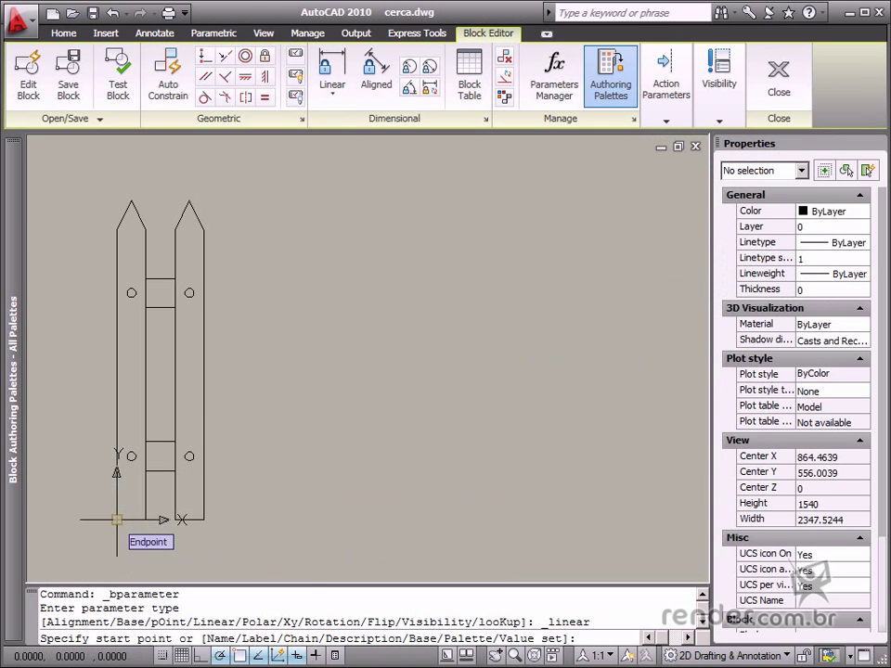
left_click(117, 520)
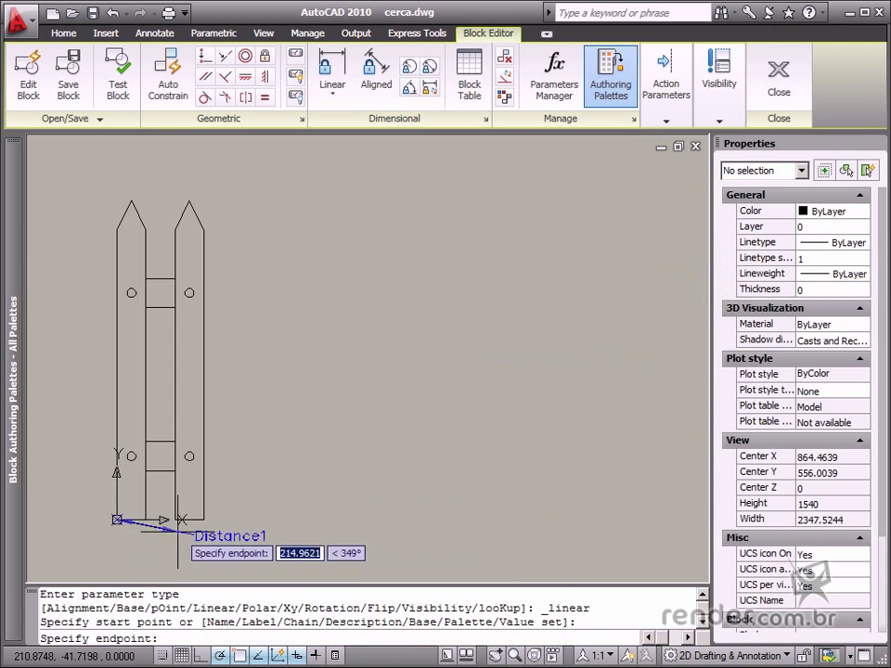
left_click(203, 519)
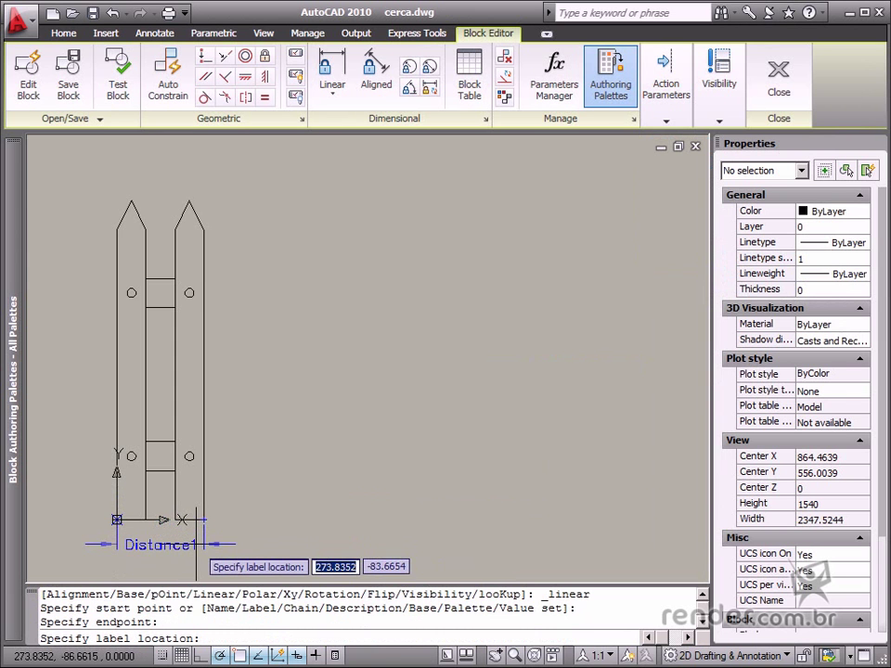
left_click(197, 548)
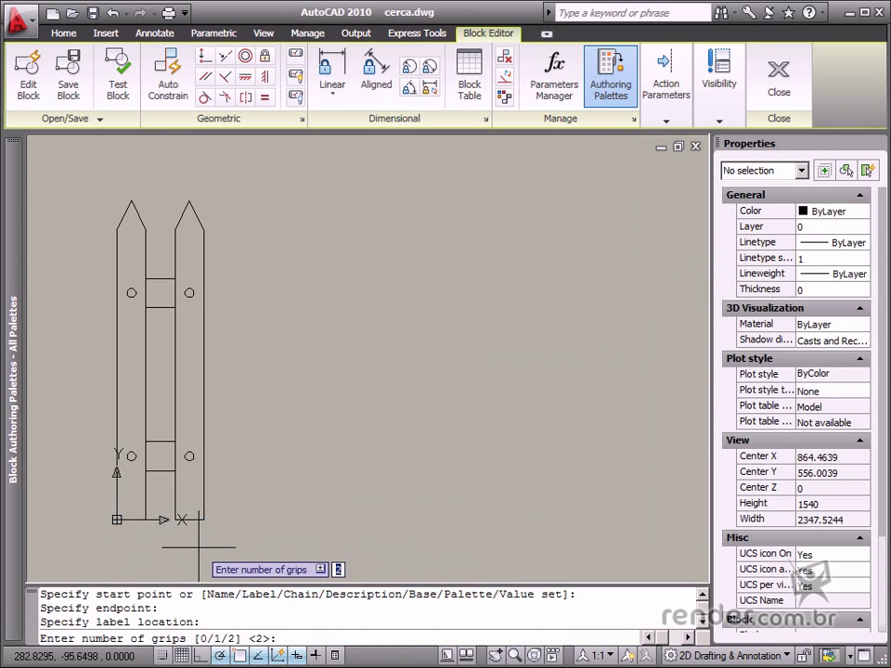
type("1")
key("Return")
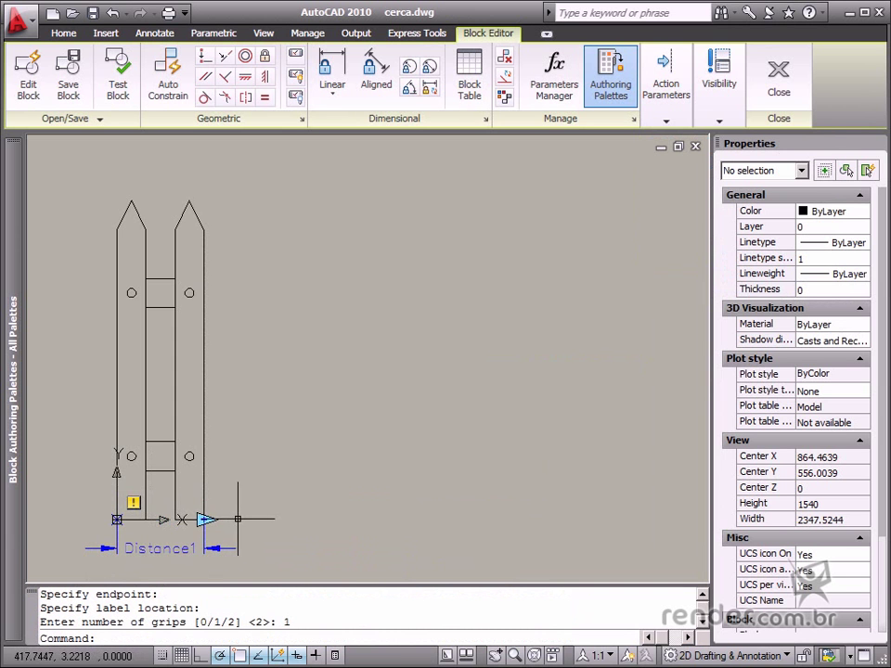
left_click(668, 119)
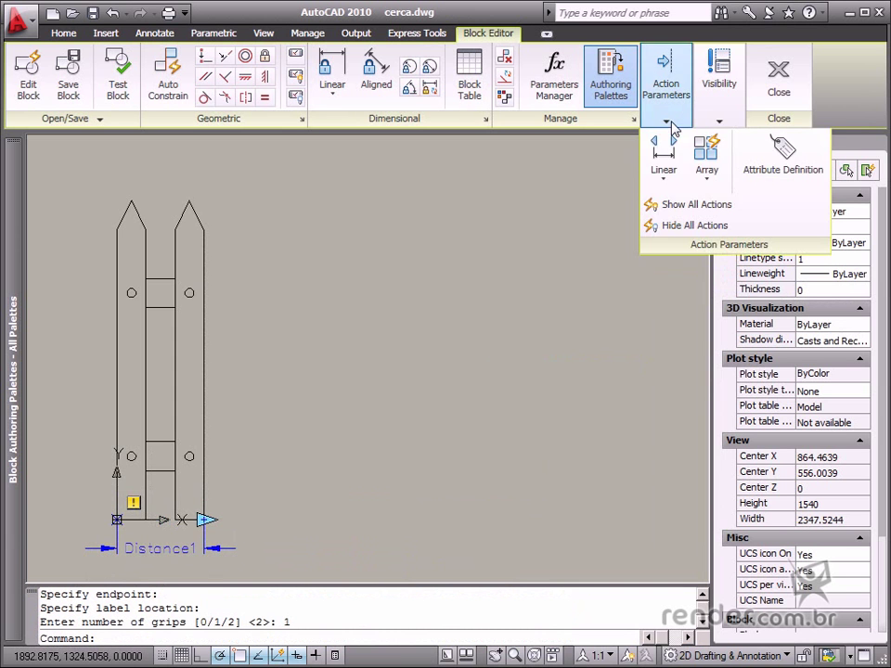
Attach an array action to Distance1 that repeats the right picket with 200 column spacing
left_click(707, 178)
left_click(729, 421)
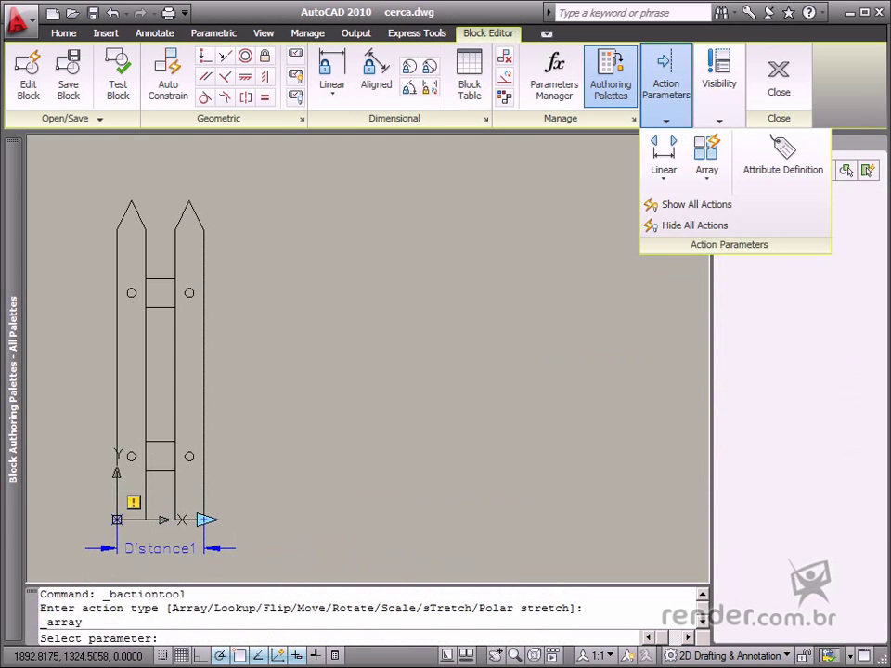
left_click(204, 549)
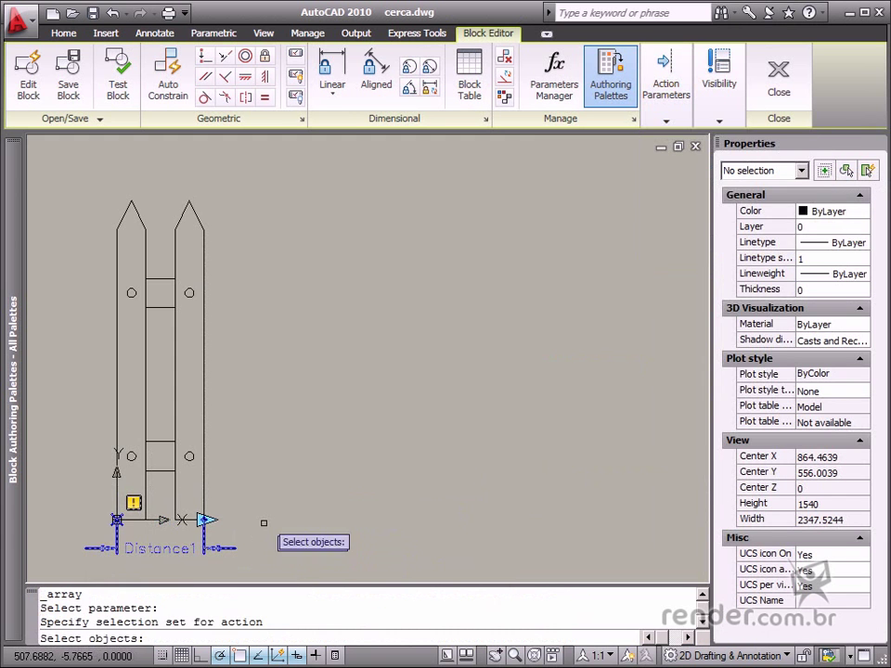
left_click(253, 175)
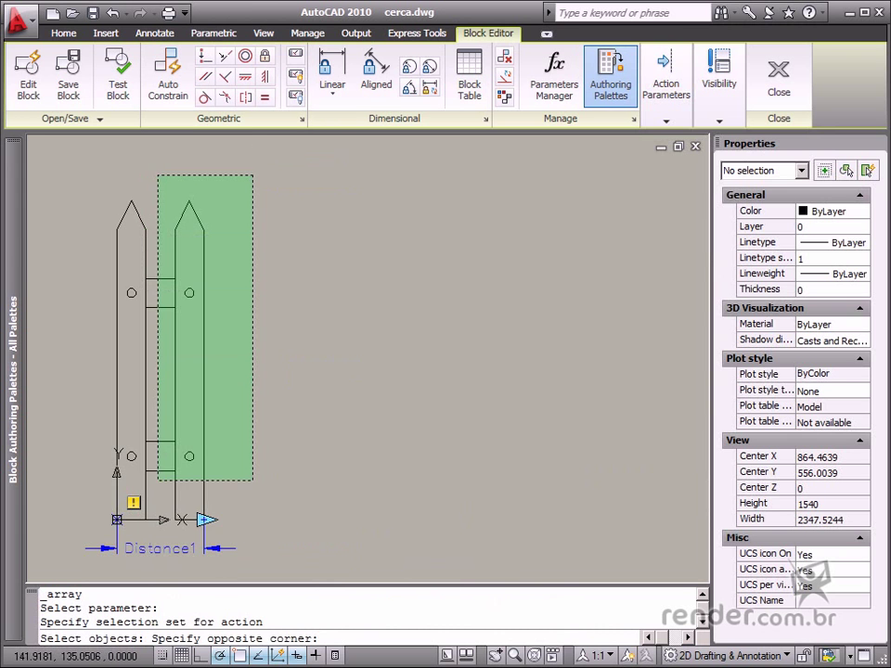
left_click(158, 541)
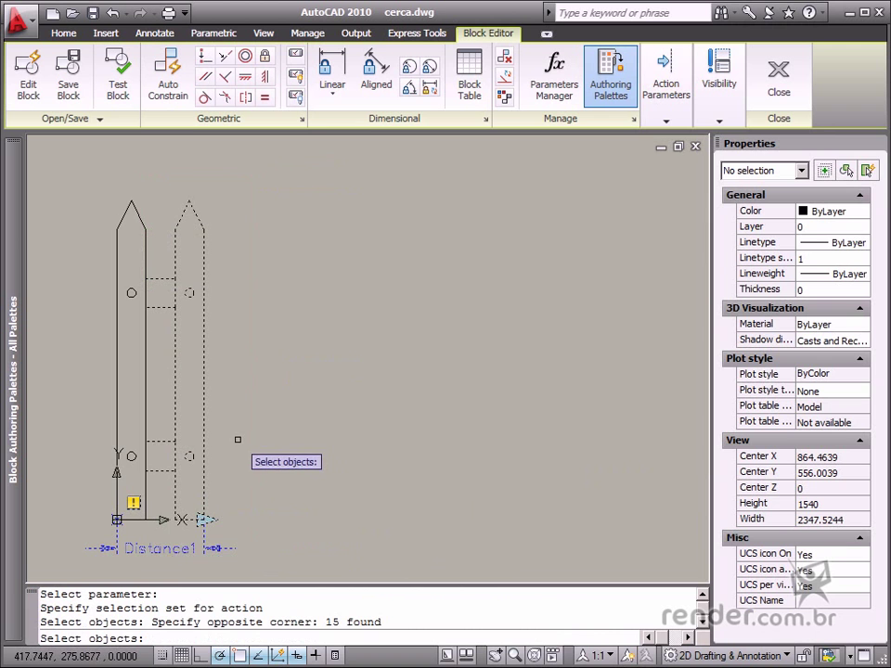
key("Return")
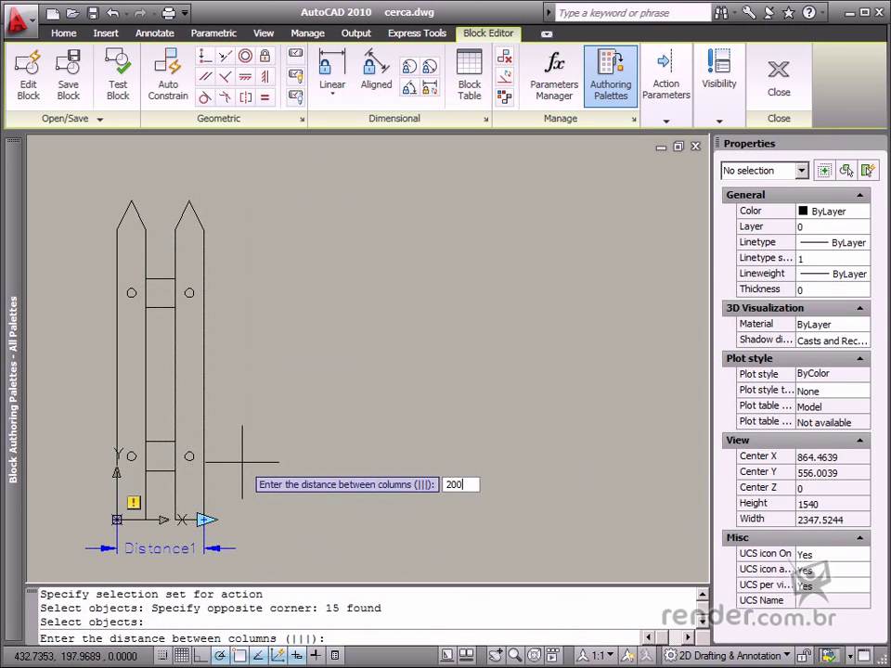
key("Return")
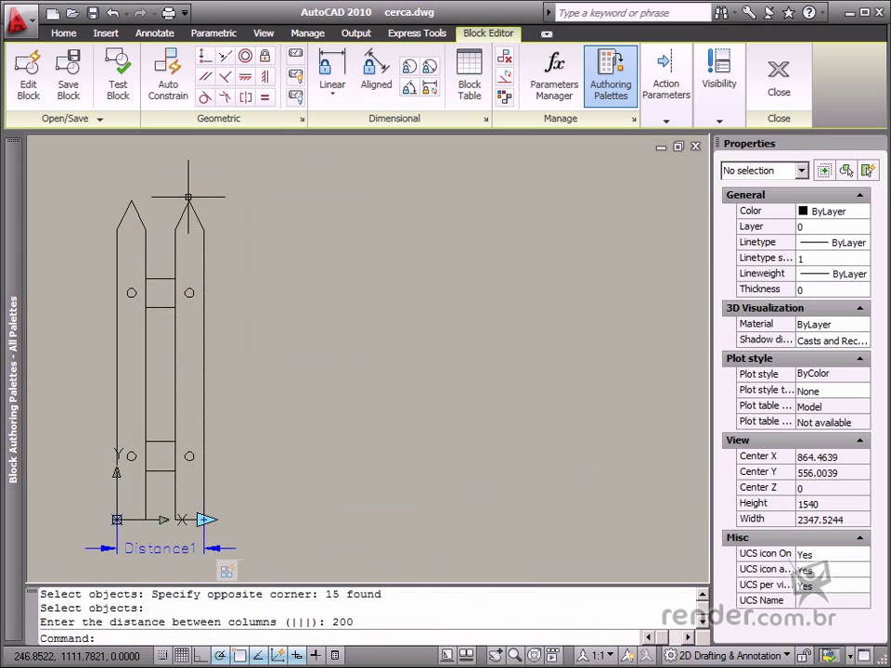
left_click(116, 93)
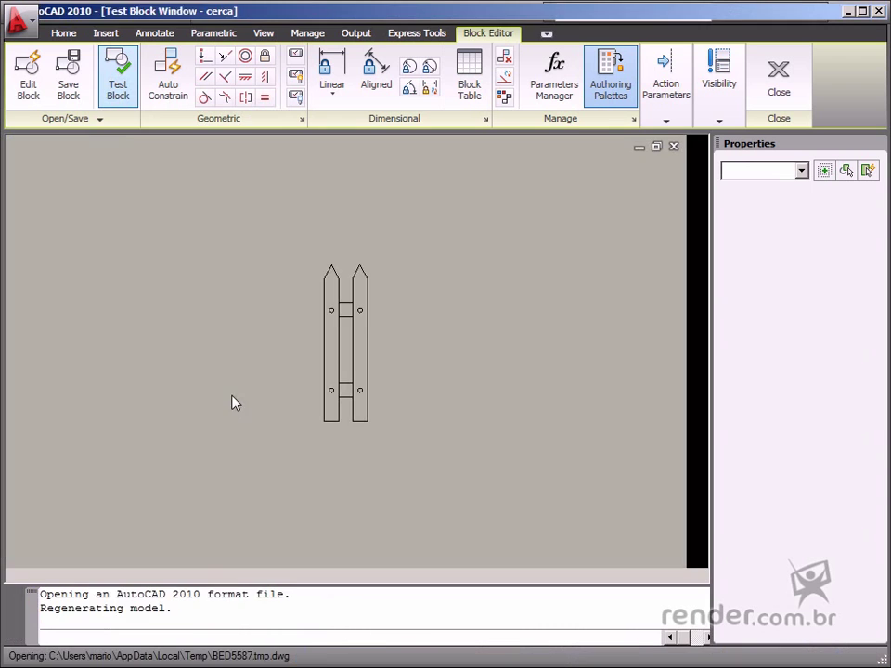
scroll(383, 352, "up", 2)
middle_click_drag(300, 360, 180, 398)
left_click(209, 392)
left_click(214, 534)
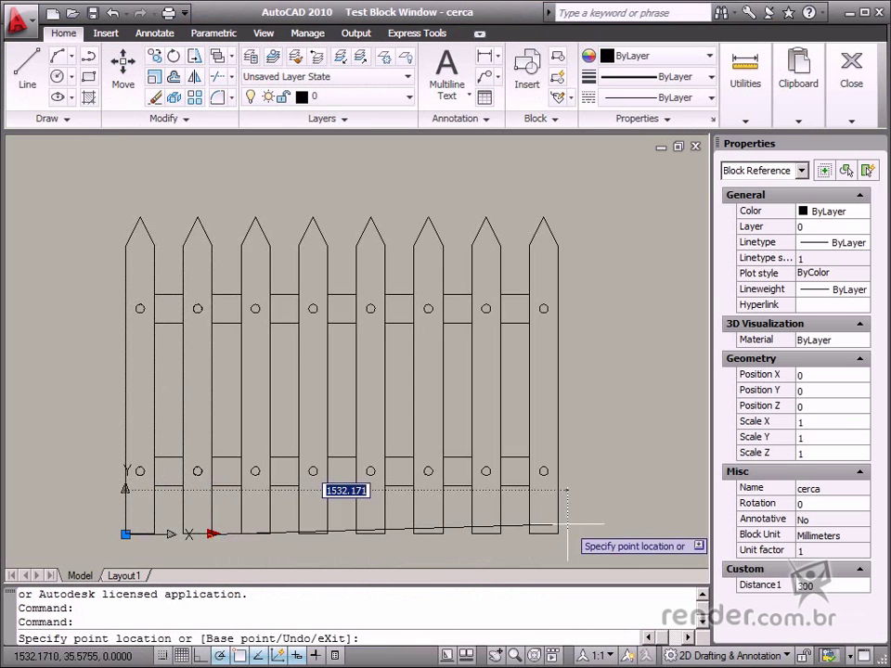
left_click(618, 523)
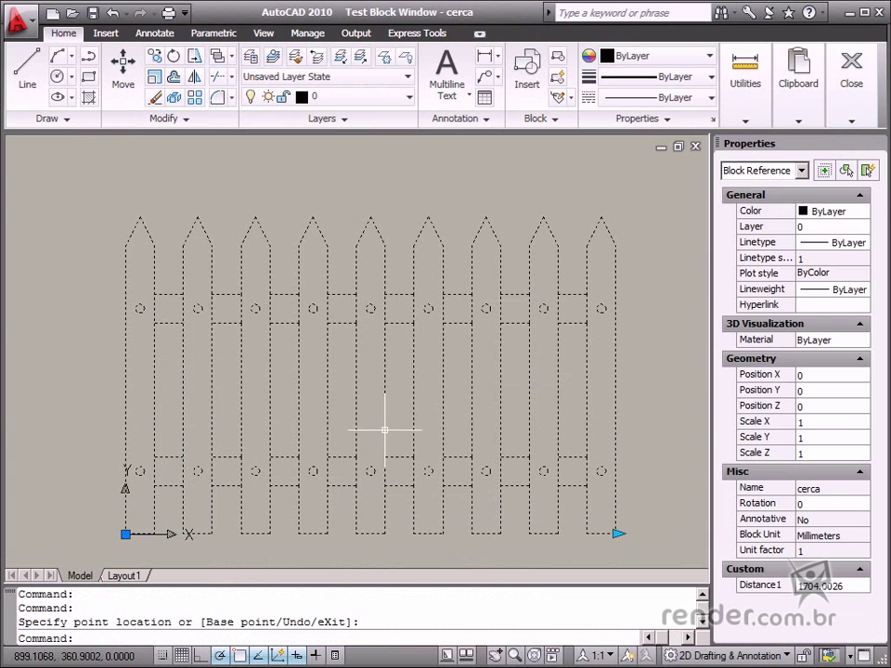
left_click(852, 88)
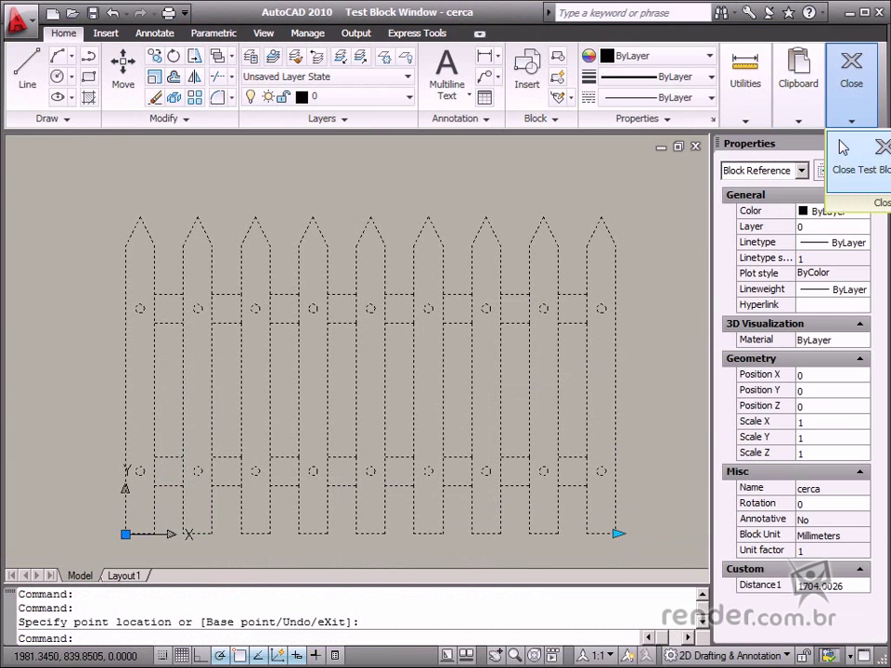
left_click(854, 160)
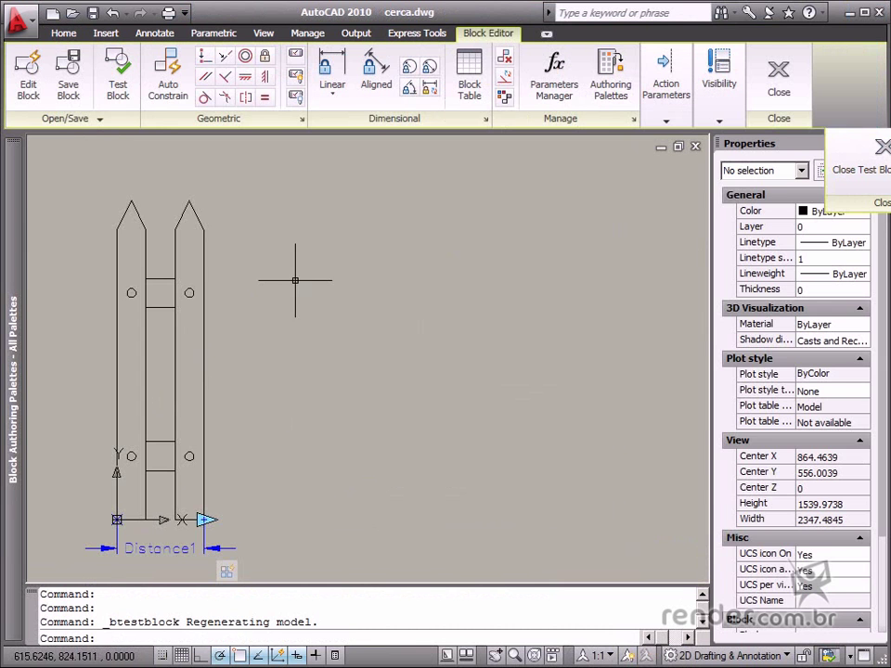
Switch to the saida_ar.dwg drawing using Quick View Drawings
left_click(462, 655)
left_click(557, 555)
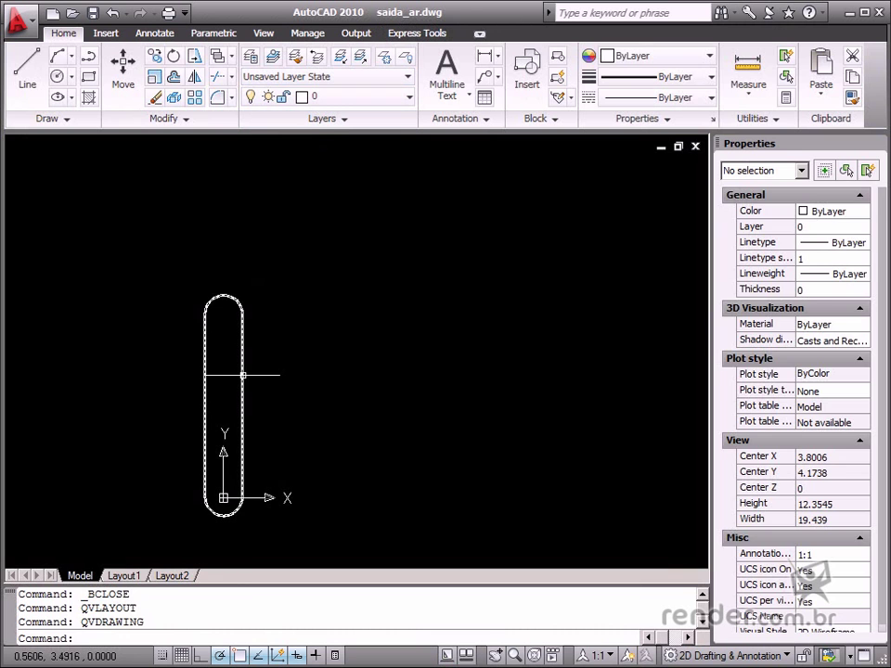
Open the saida de ar vent block in the Block Editor
double_click(243, 375)
left_click(401, 444)
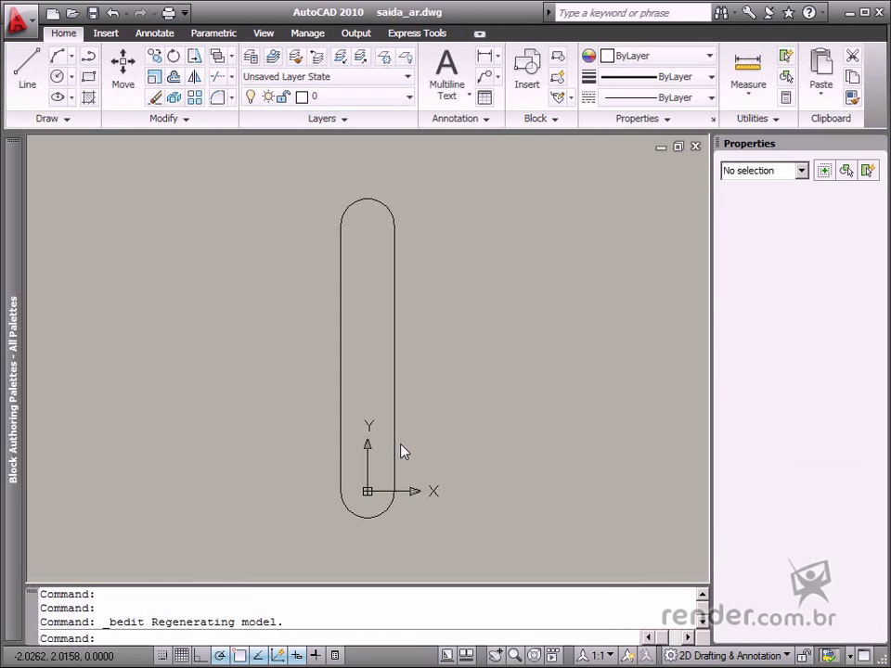
mouse_move(365, 369)
middle_mouse_down()
mouse_move(305, 417)
mouse_move(216, 386)
middle_mouse_up()
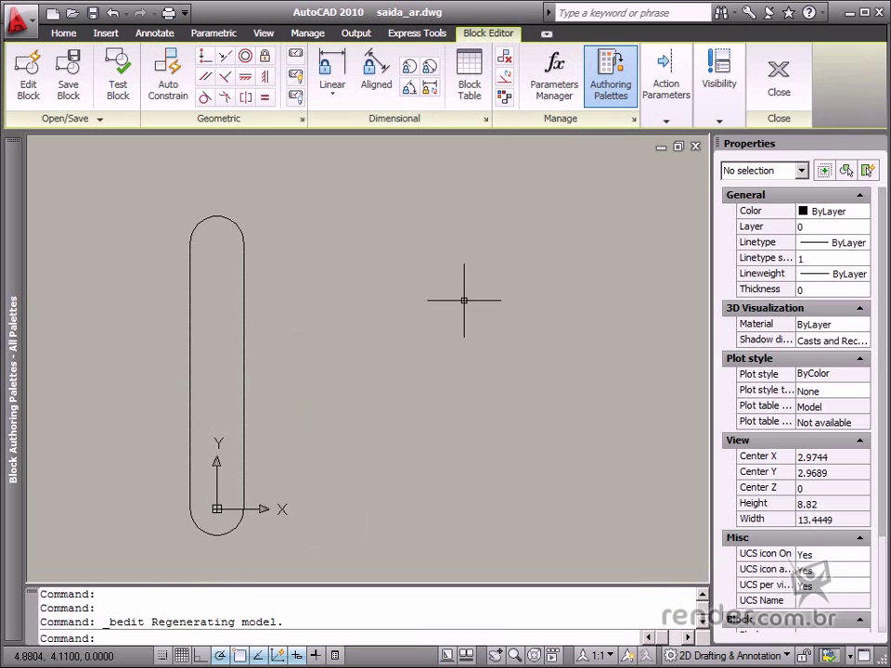
Add a one-grip XY parameter from the slot's lower-left to upper-right corner
left_click(666, 122)
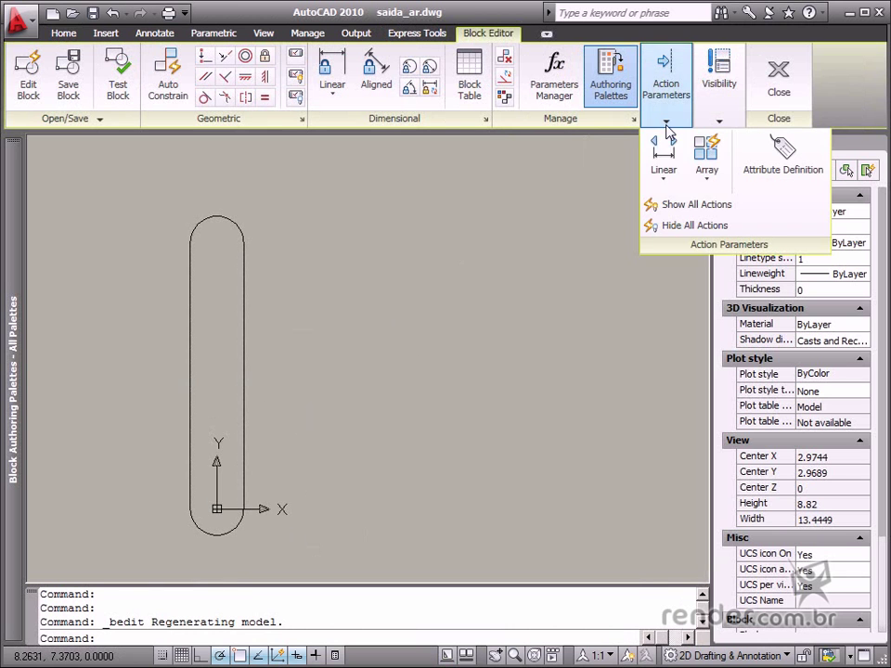
left_click(663, 176)
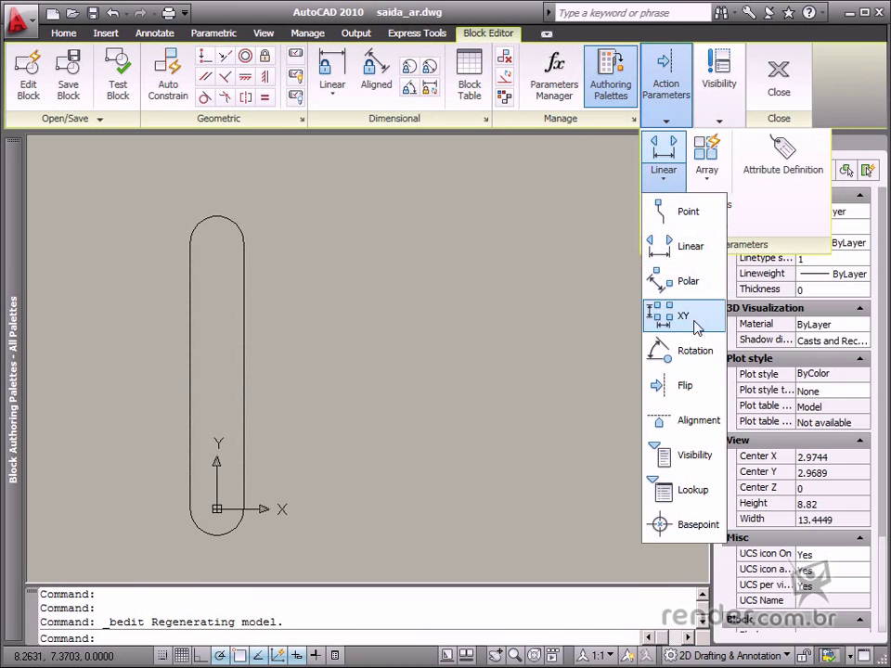
left_click(670, 318)
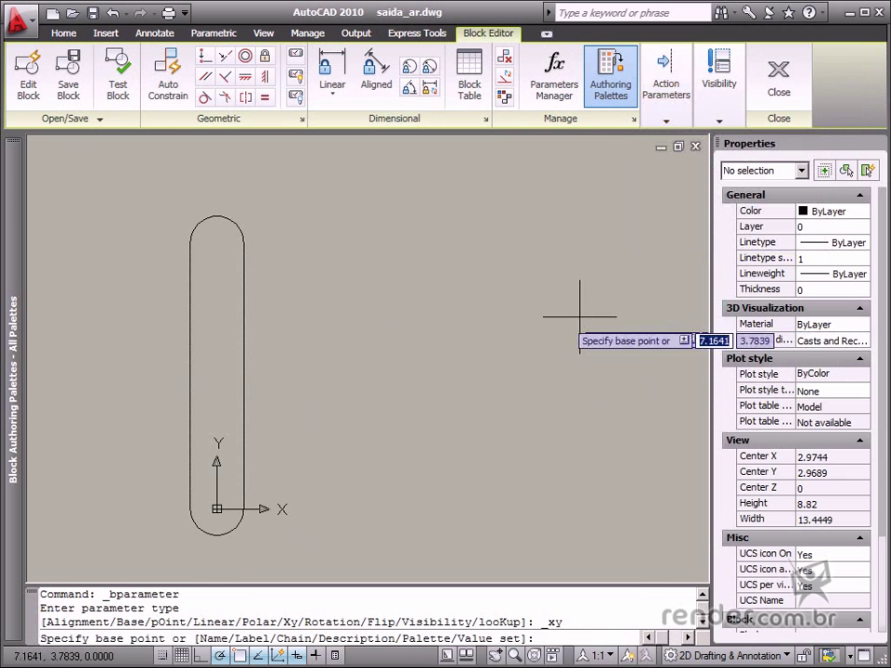
left_click(190, 509)
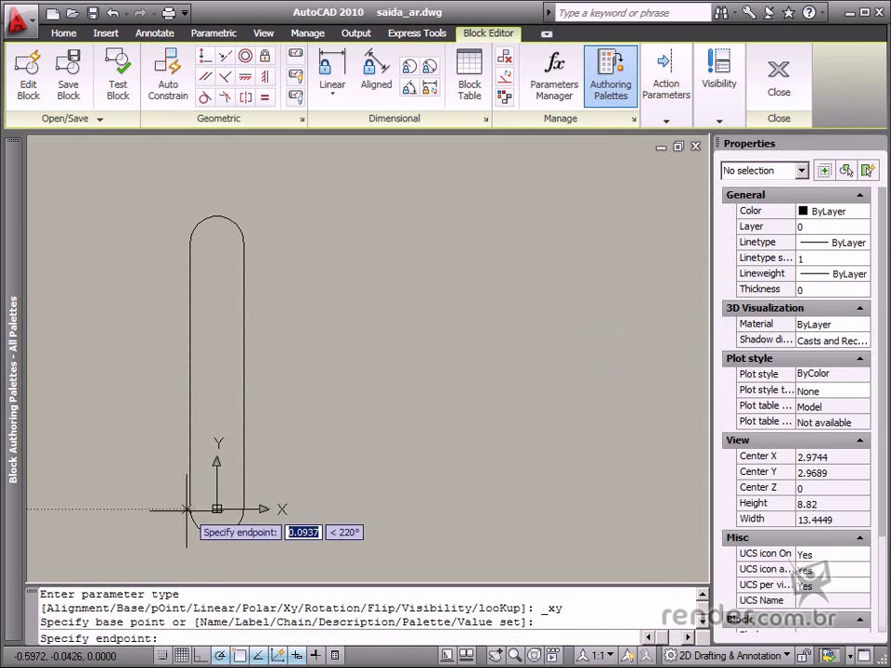
left_click(243, 244)
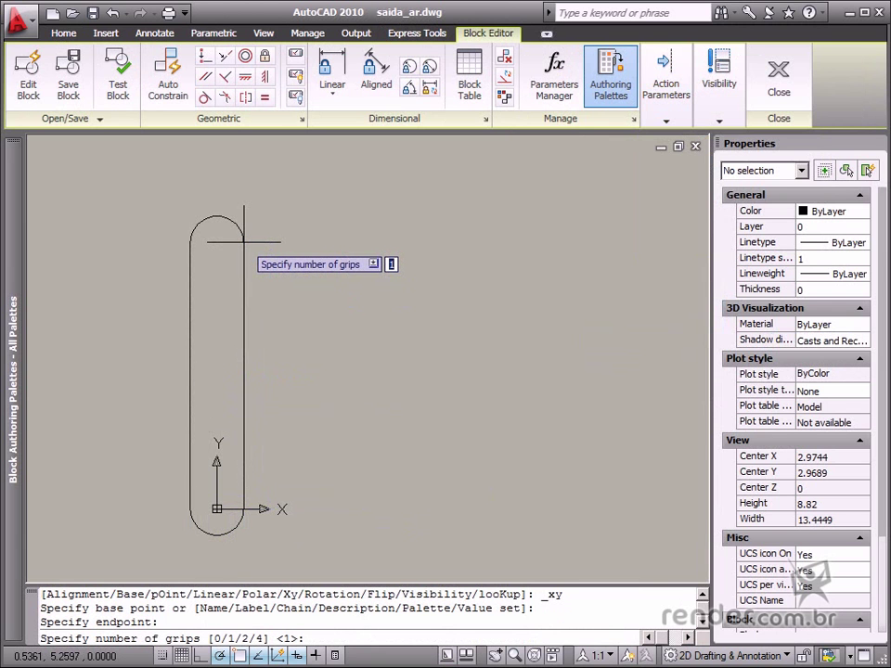
key("Return")
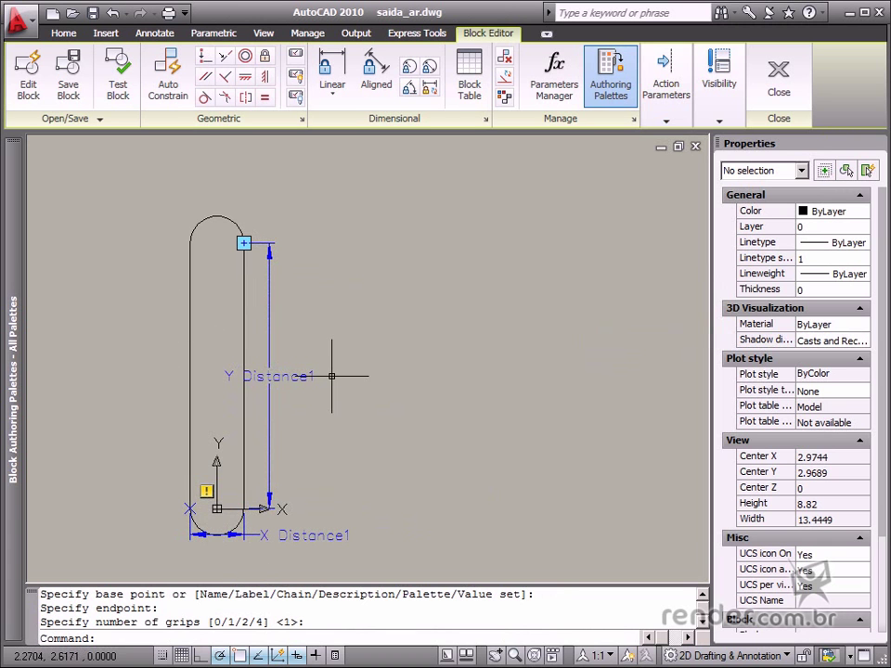
Link an array action from the XY parameter to the slot, rows 9.3 and columns 4.05 apart
left_click(665, 120)
left_click(701, 179)
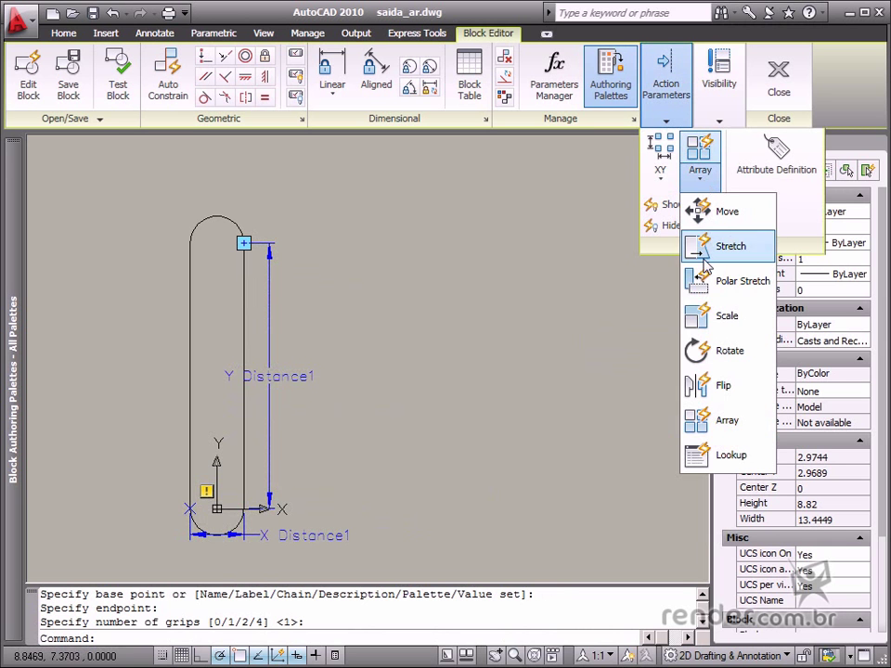
left_click(701, 423)
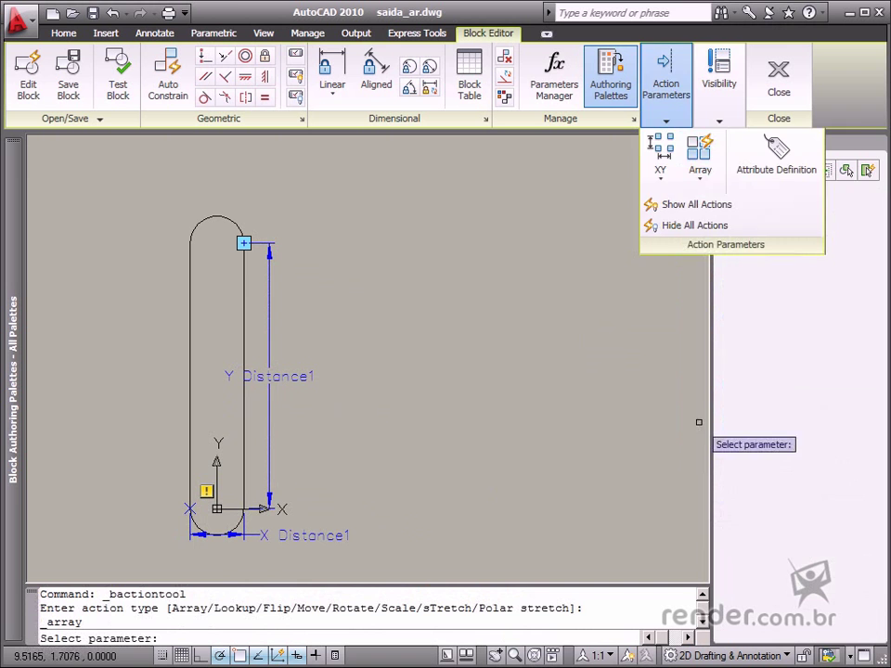
left_click(269, 394)
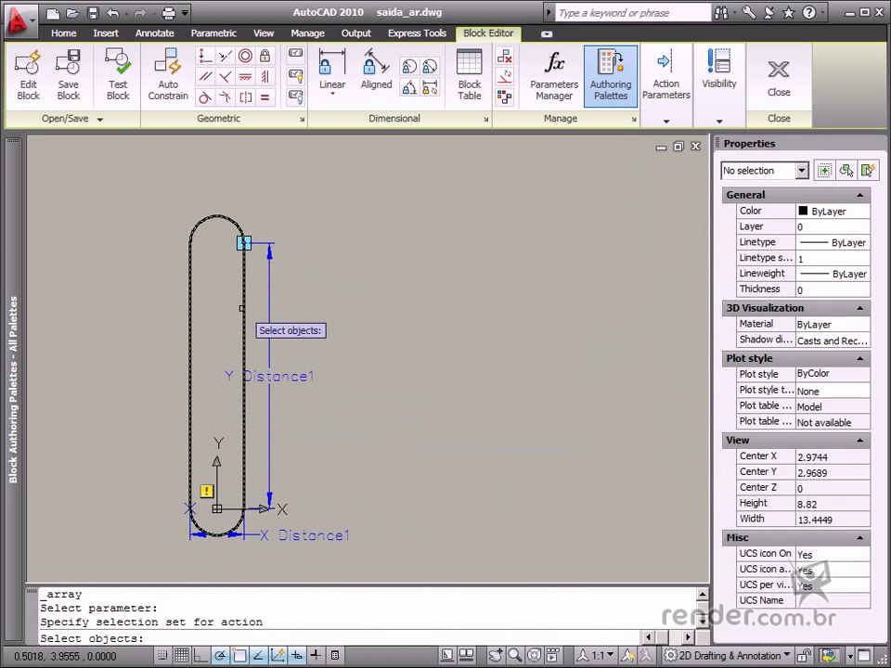
left_click(243, 308)
key("Return")
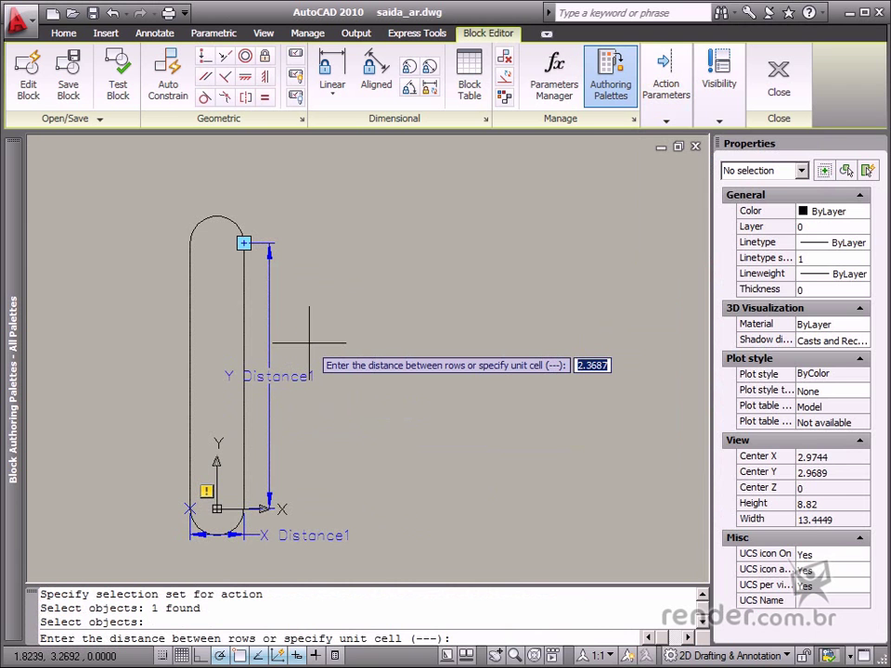
type("9.3")
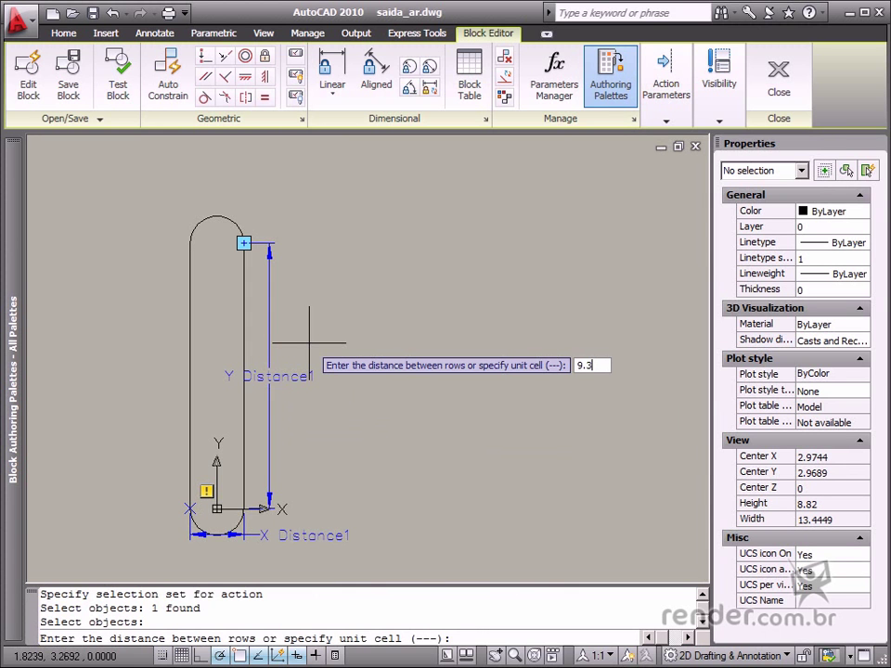
key("Return")
type("4.05")
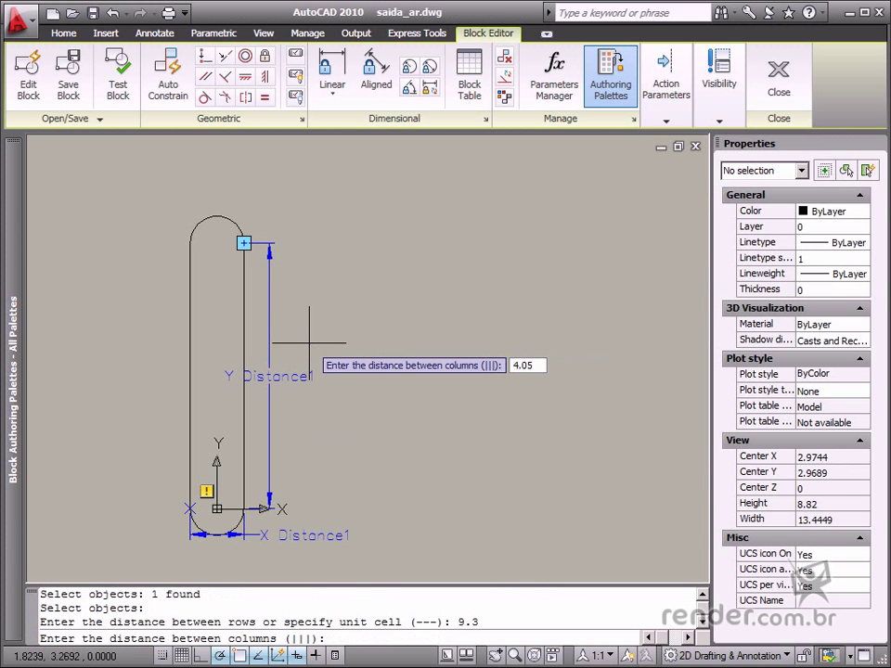
key("Return")
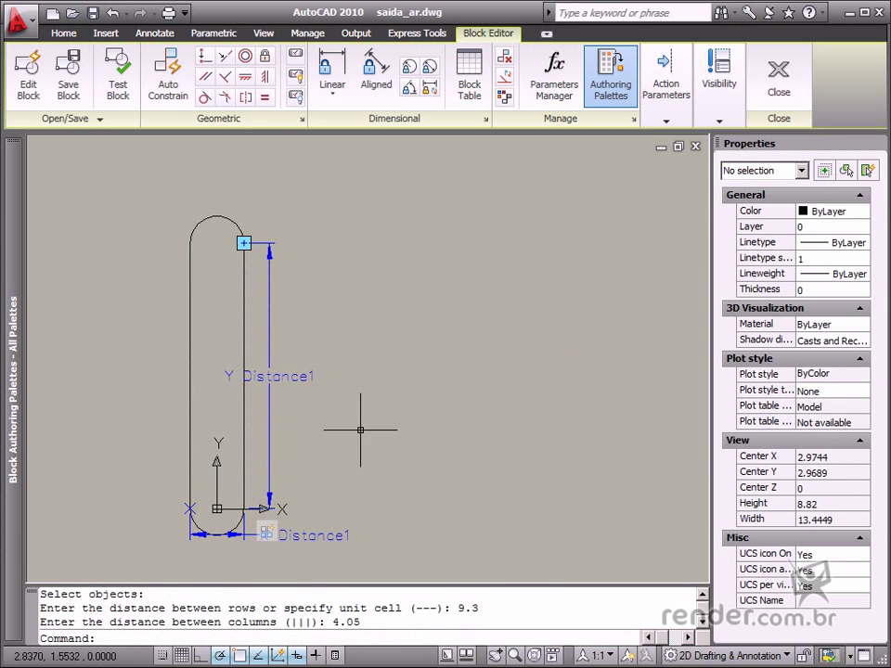
Test the vent block by dragging its XY grip up-right to preview a grid of slots
left_click(124, 101)
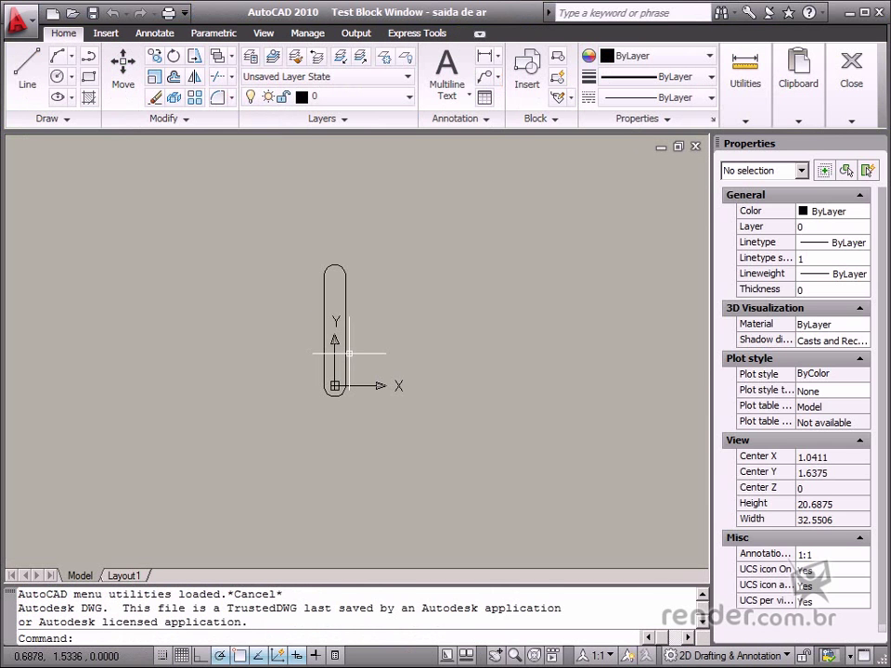
left_click(345, 332)
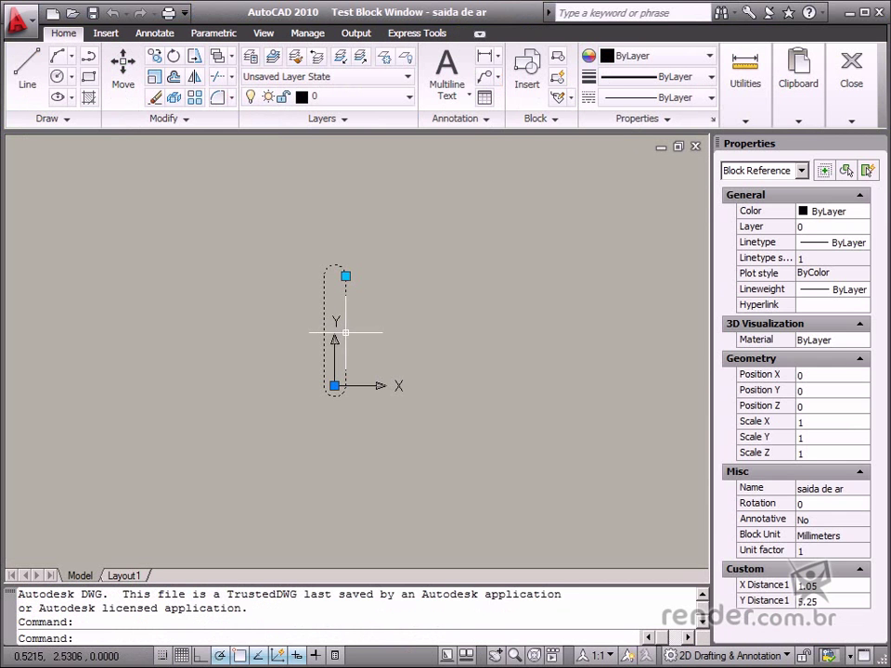
left_click(345, 276)
middle_click_drag(462, 196, 397, 344)
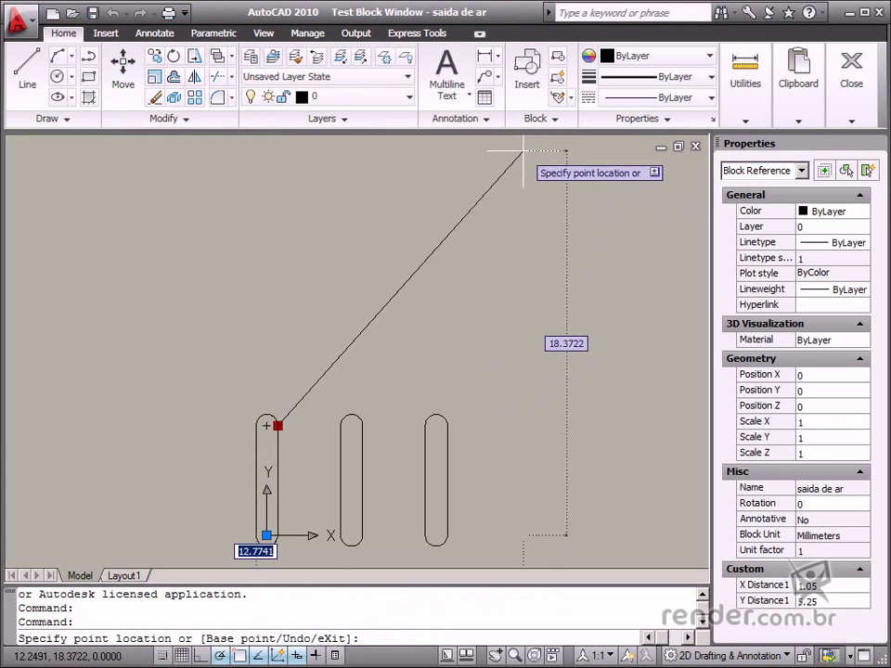
middle_click_drag(520, 139, 496, 200)
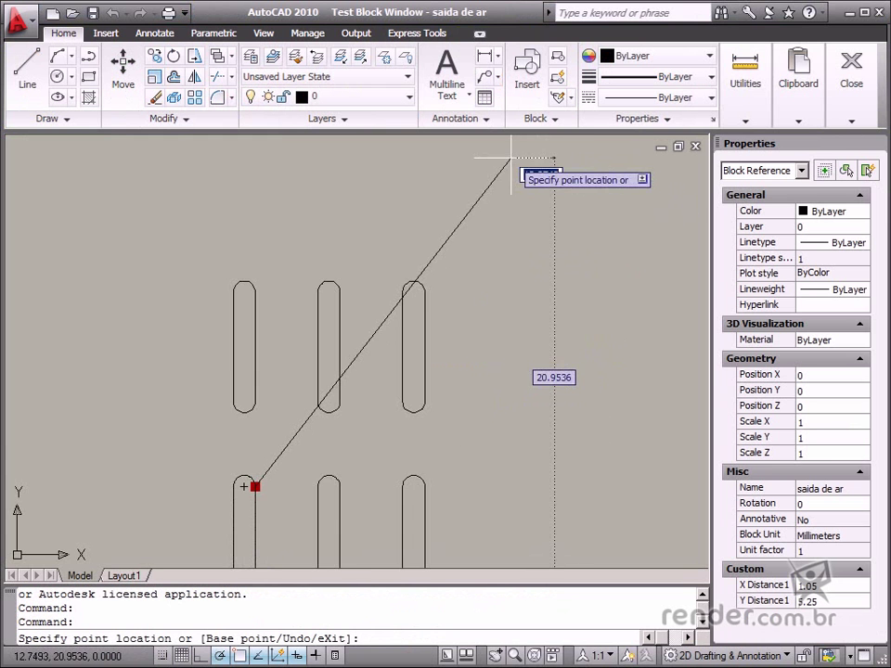